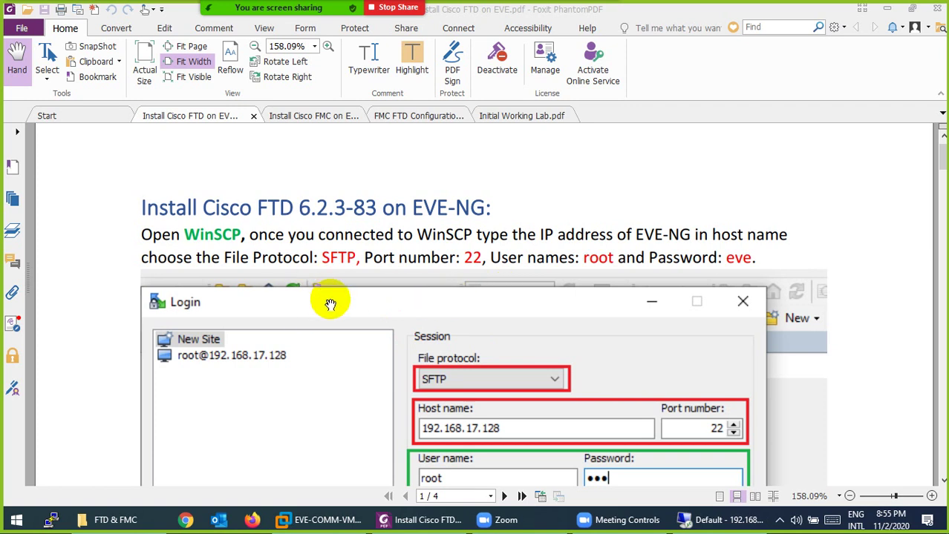
Step: Minimise the Foxit FTD install guide with Win+D to show the desktop
key("super+d")
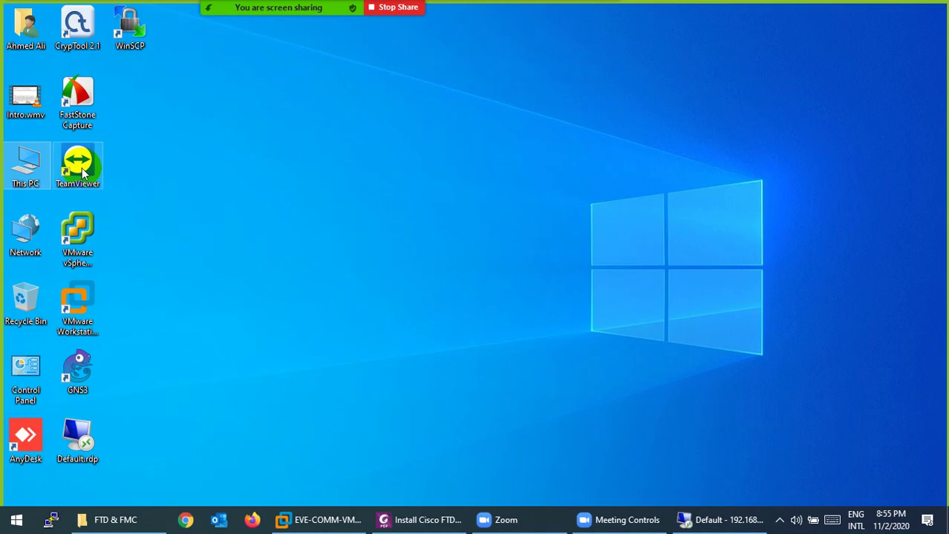
Step: Browse from the user folder into Downloads\EVE-FULL\qemu
double_click(26, 34)
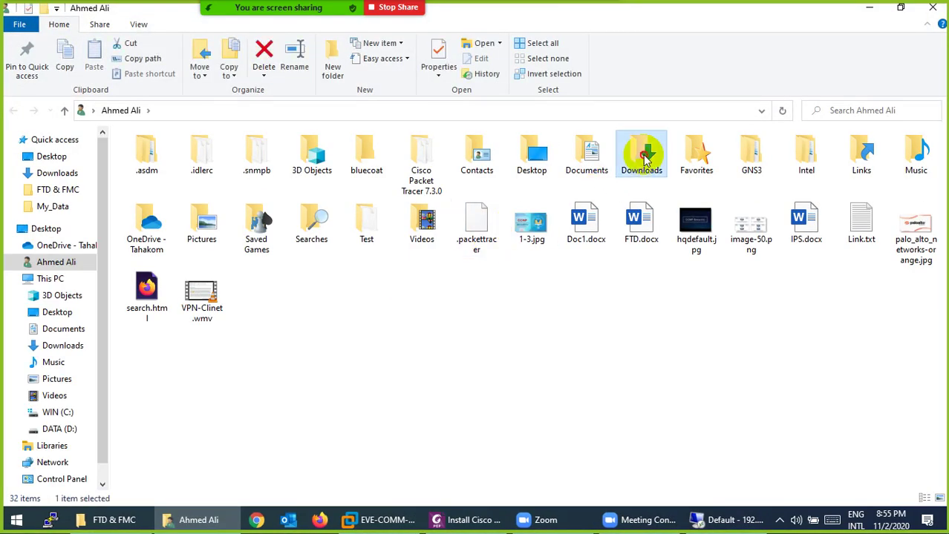
double_click(640, 152)
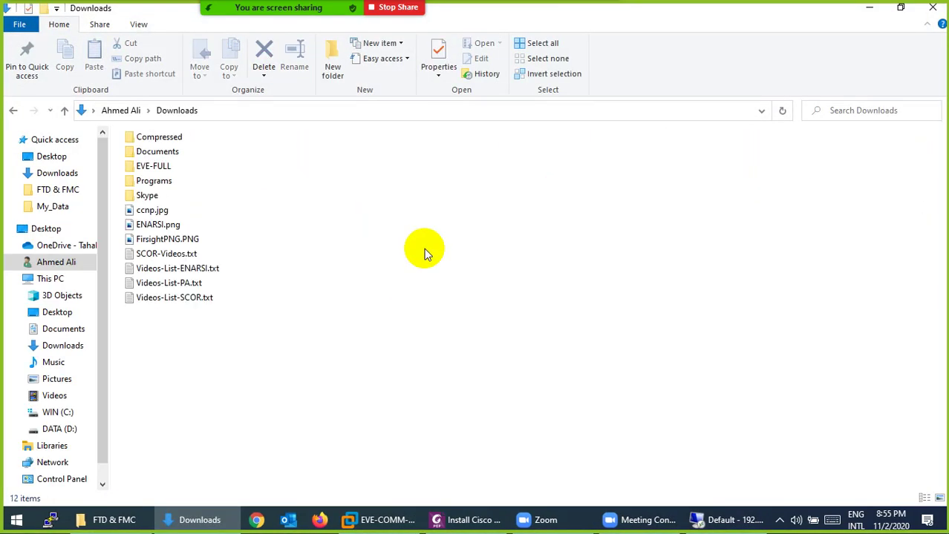
double_click(160, 171)
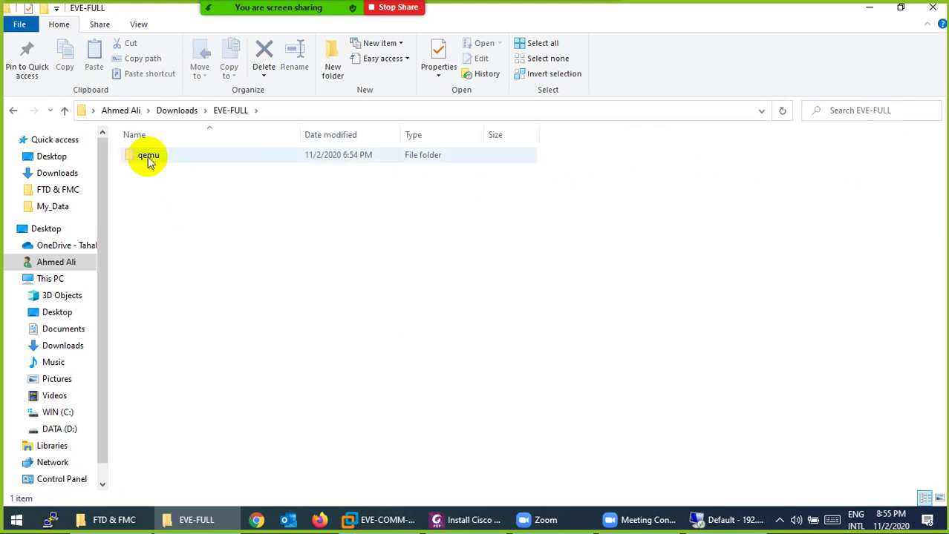
double_click(148, 165)
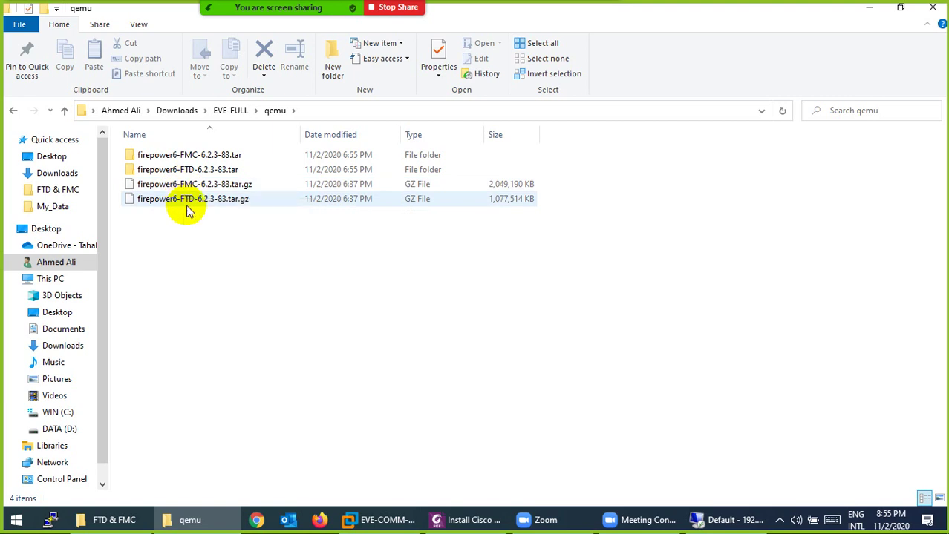
Step: Open firepower6-FTD-6.2.3-83.tar and its extracted folder to reveal virtioa.qcow2
double_click(214, 174)
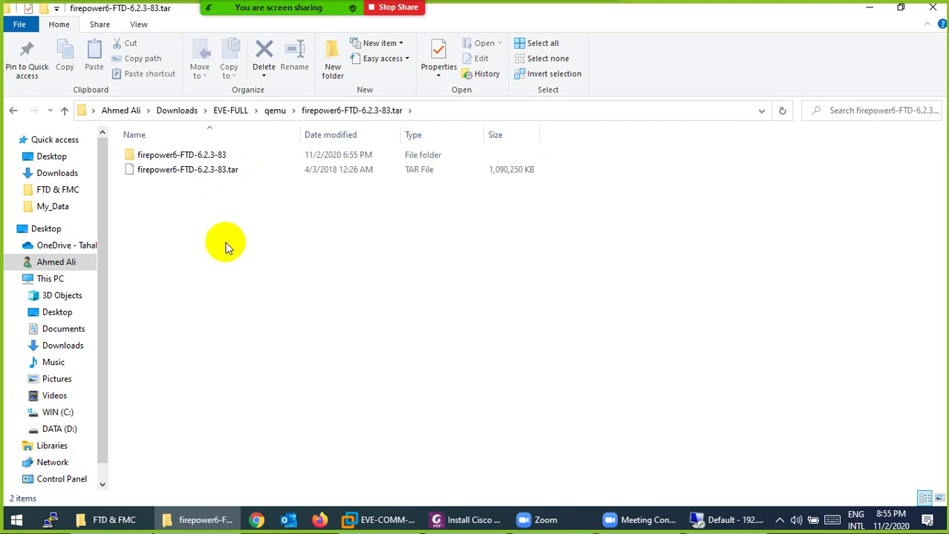
left_click(206, 159)
double_click(205, 160)
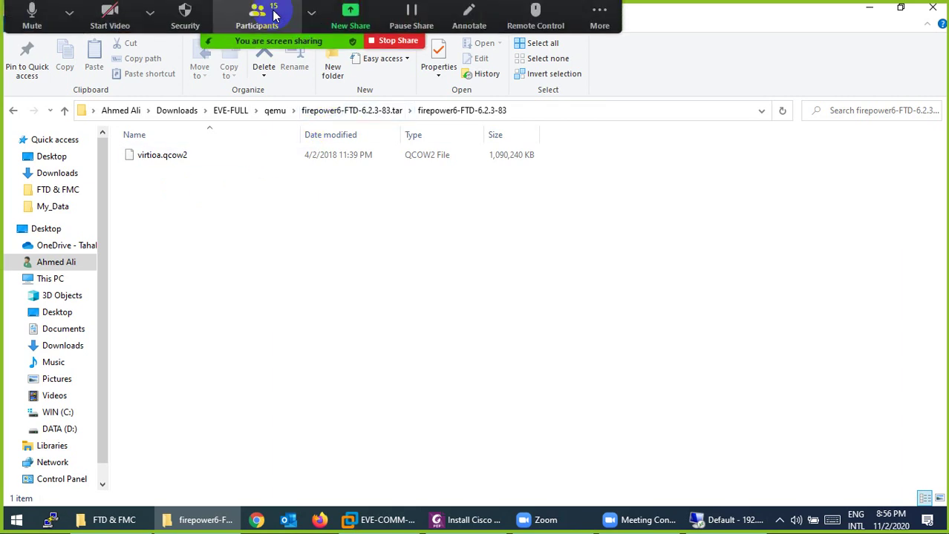
left_click(271, 10)
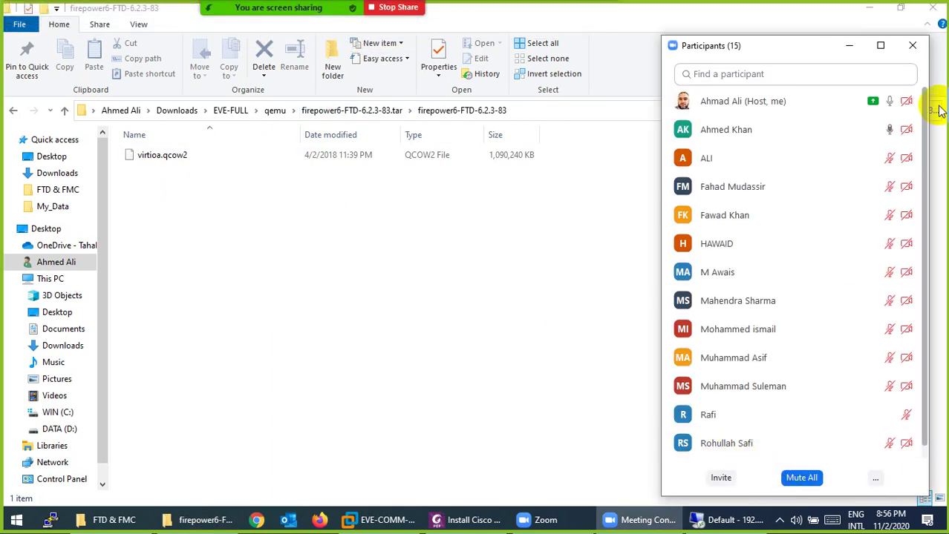
left_click(912, 45)
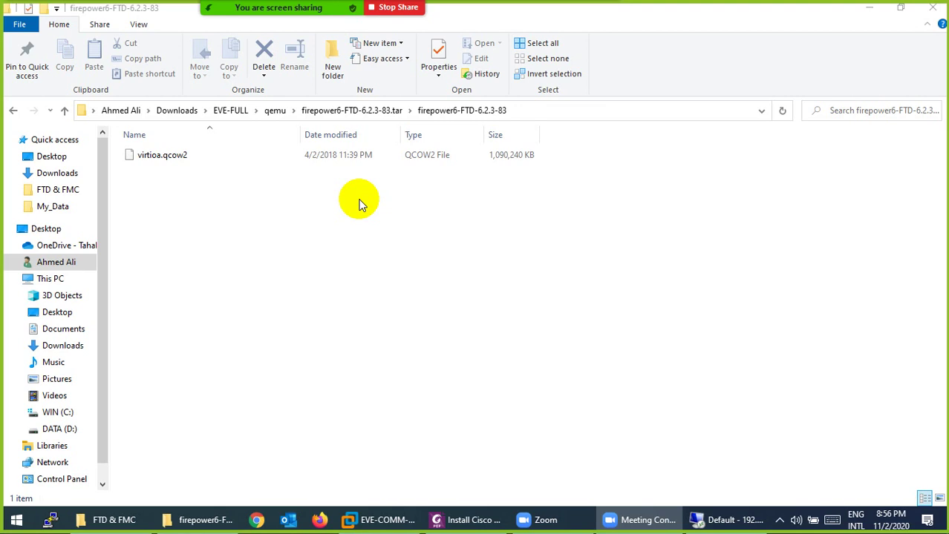
Step: Return to the firepower6-FTD-6.2.3-83.tar folder and pen-mark the folder name and version
left_click(262, 218)
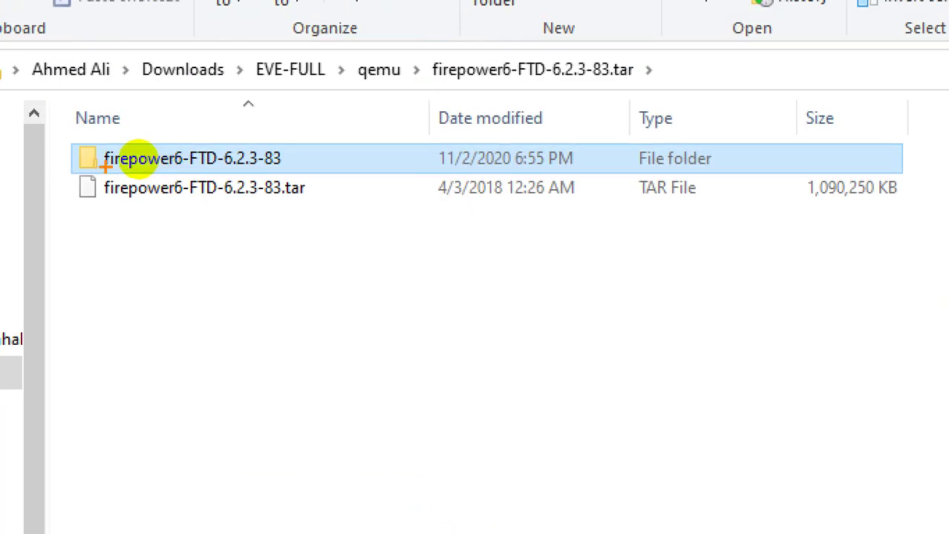
mouse_move(106, 167)
left_mouse_down()
mouse_move(182, 168)
mouse_move(180, 144)
mouse_move(211, 120)
mouse_move(187, 136)
mouse_move(204, 146)
left_mouse_up()
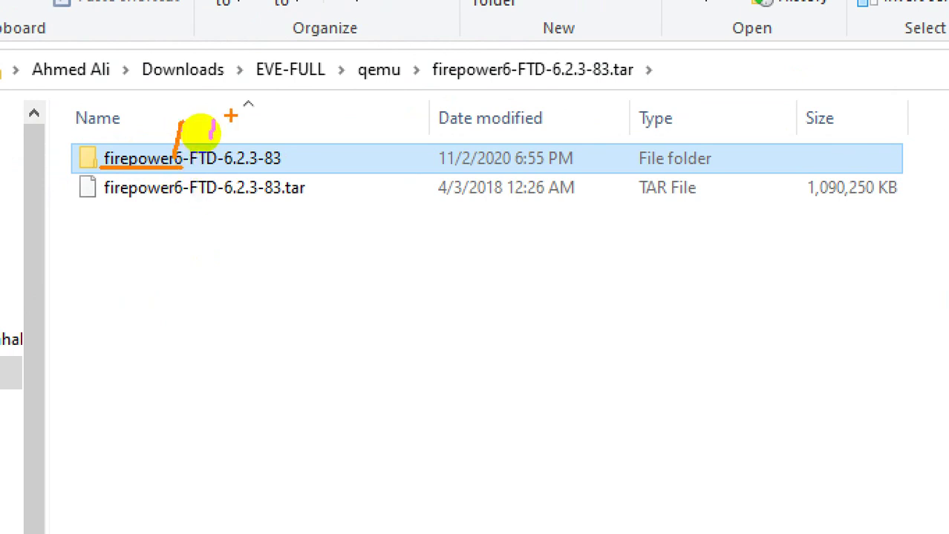
left_click_drag(231, 111, 247, 136)
left_click_drag(299, 122, 291, 148)
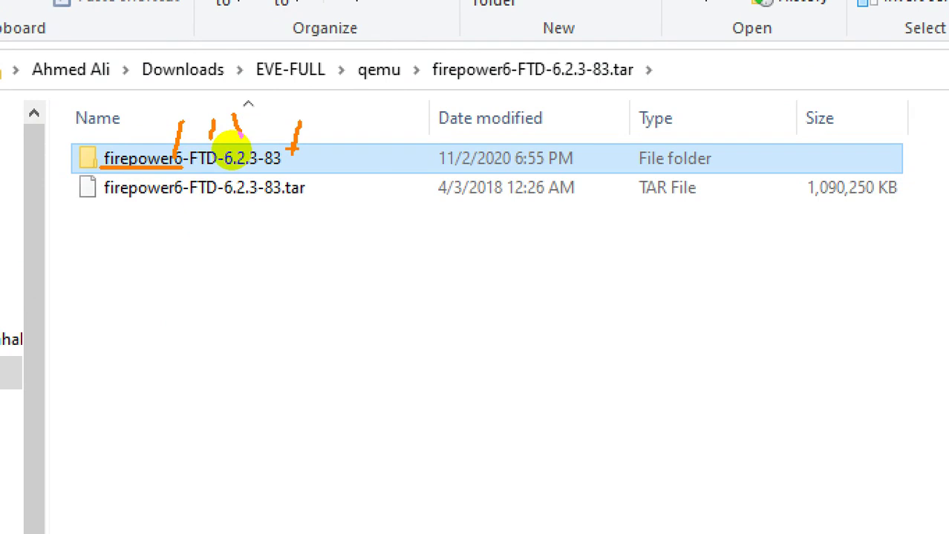
key("Escape")
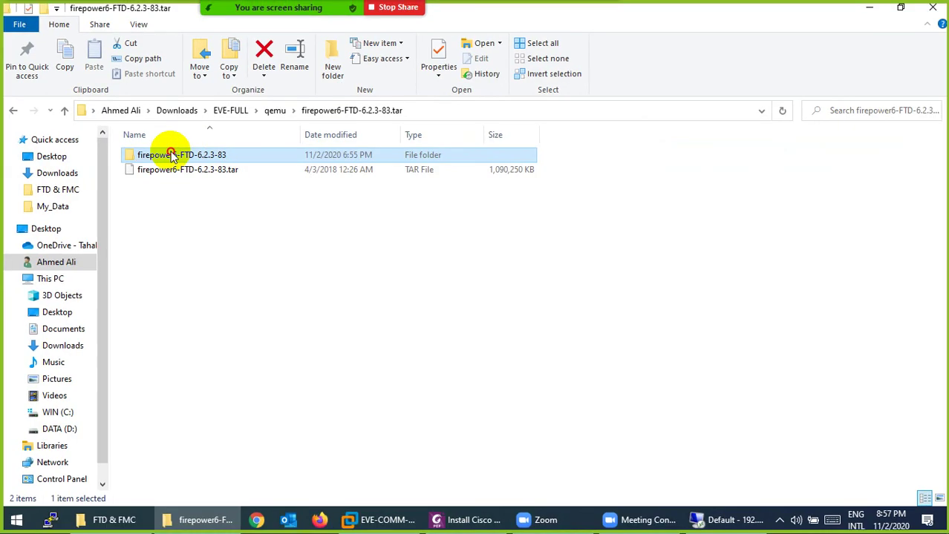
Step: Check the extracted FTD folder holds virtioa.qcow2, then return to the guide's SFTP login settings
double_click(170, 154)
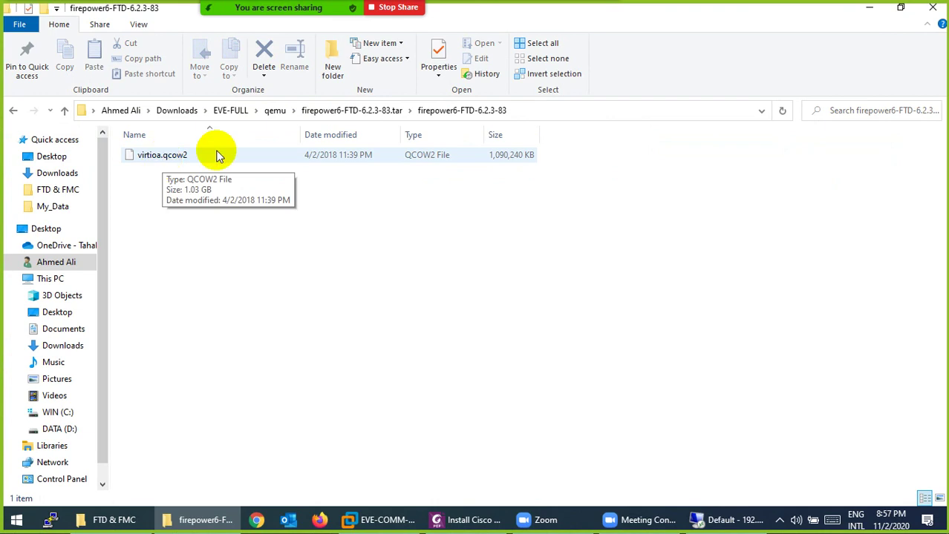
left_click(342, 115)
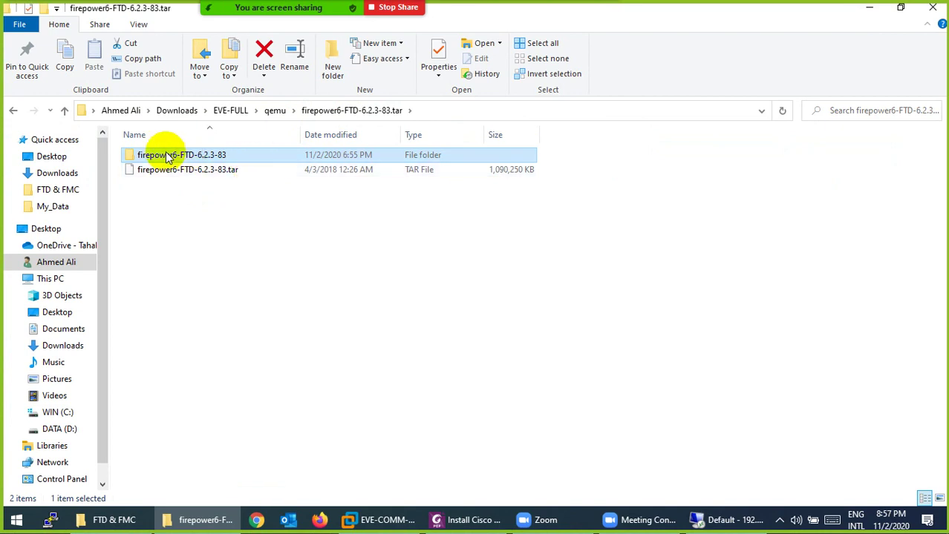
double_click(238, 156)
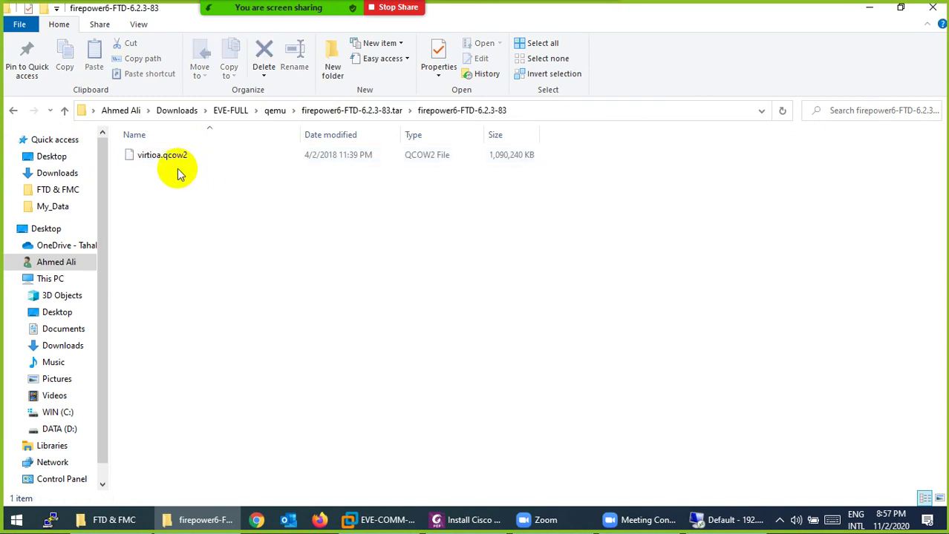
left_click(320, 110)
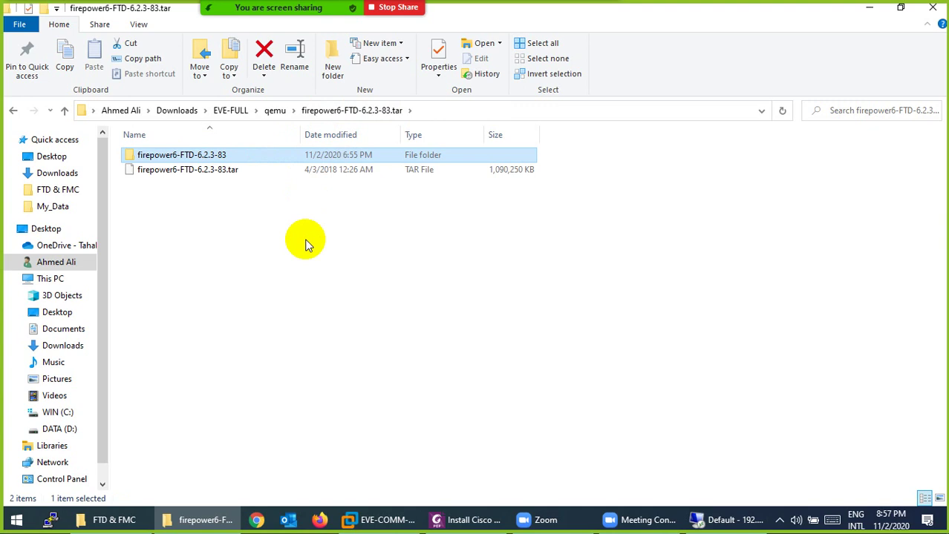
left_click(464, 520)
scroll(449, 329, "down", 3)
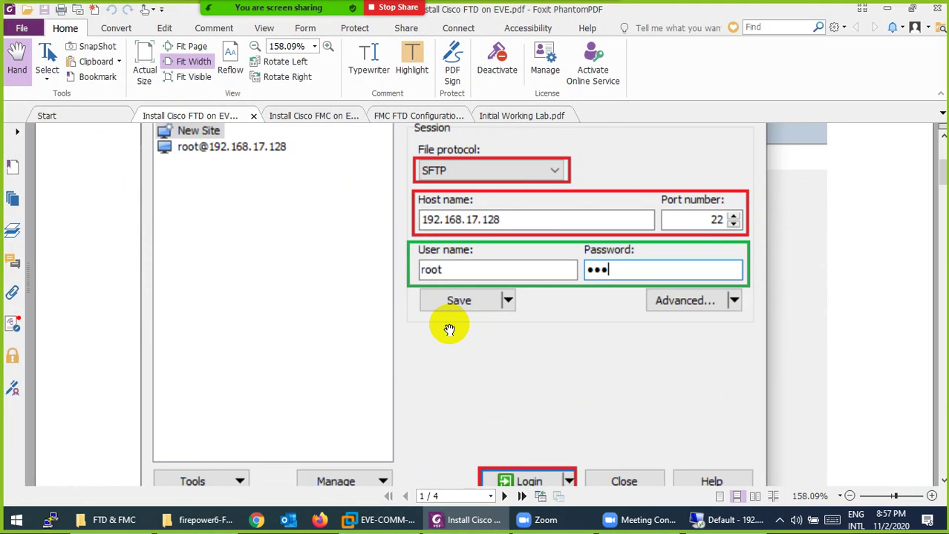
Step: Minimise the guide and launch WinSCP from a Start-menu search for 'win'
left_click(449, 517)
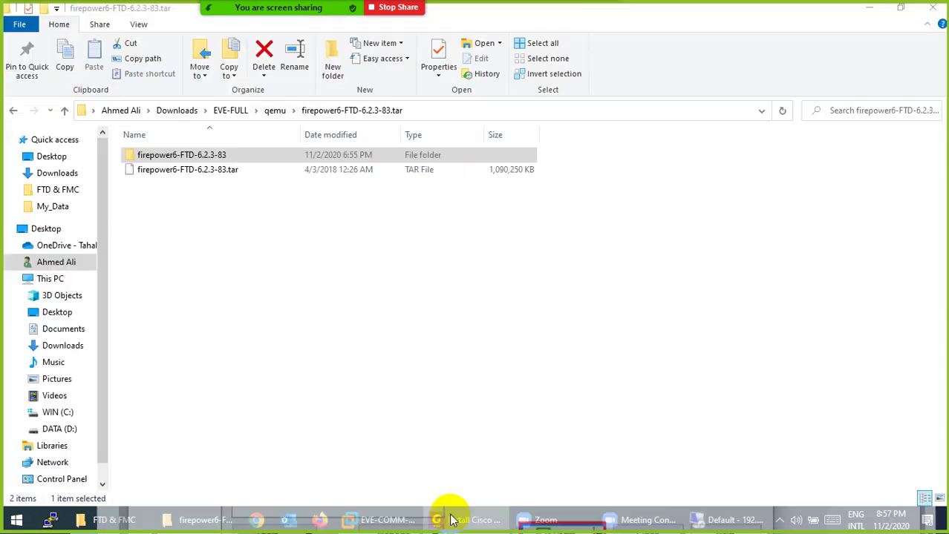
left_click(18, 520)
type("win")
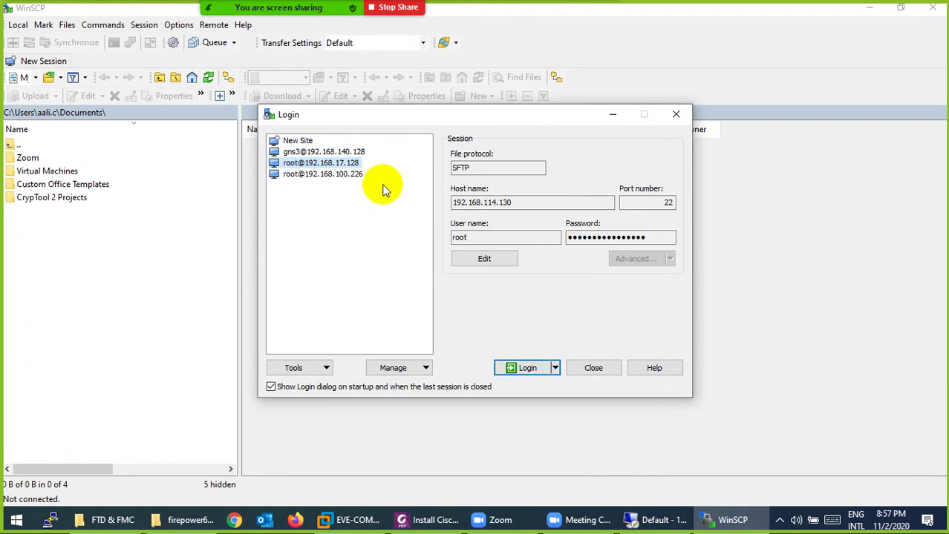
left_click(521, 369)
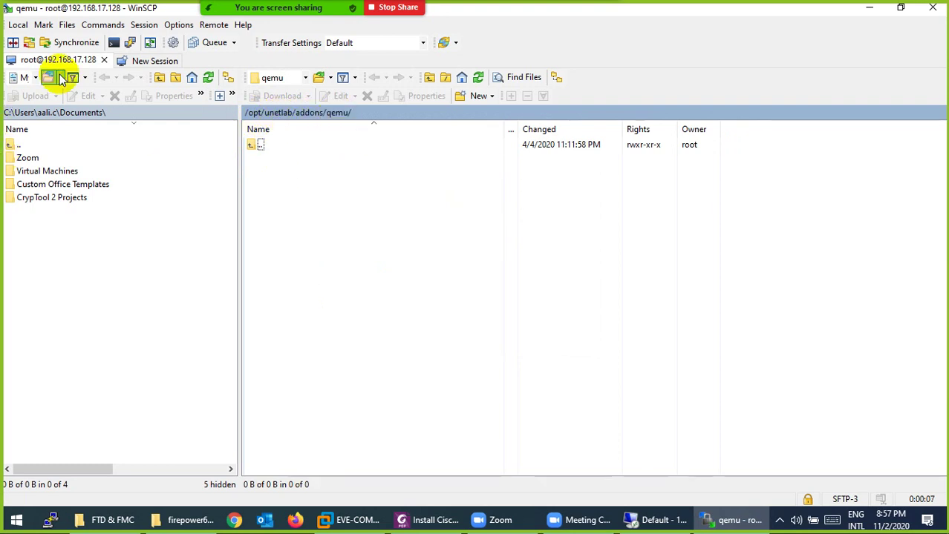
Step: Browse the local panel to Downloads\EVE-FULL\qemu\firepower6-FTD-6.2.3-83.tar
double_click(15, 146)
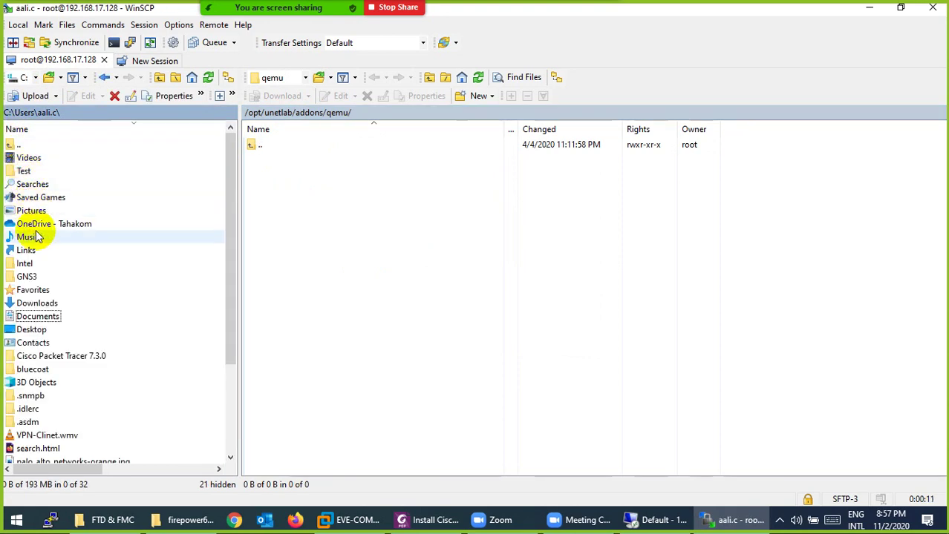
double_click(35, 304)
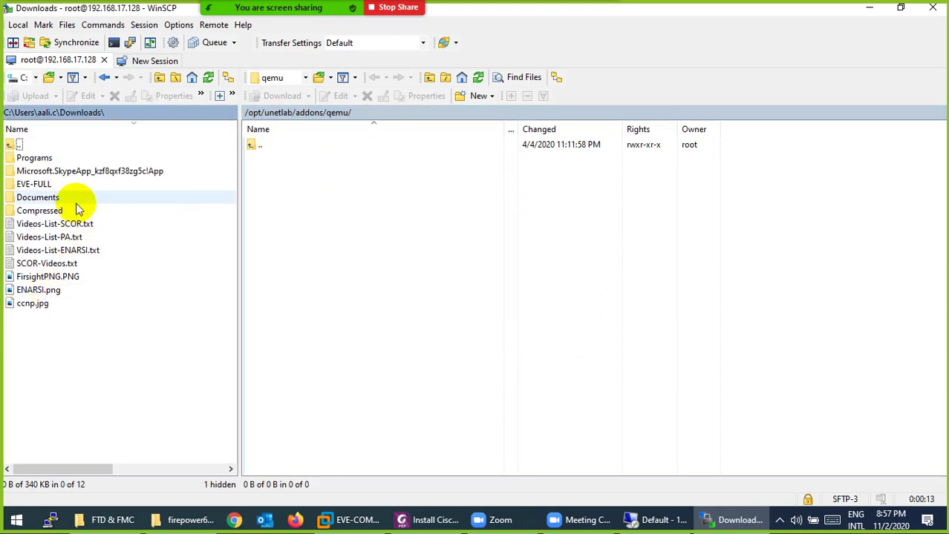
double_click(34, 184)
double_click(29, 157)
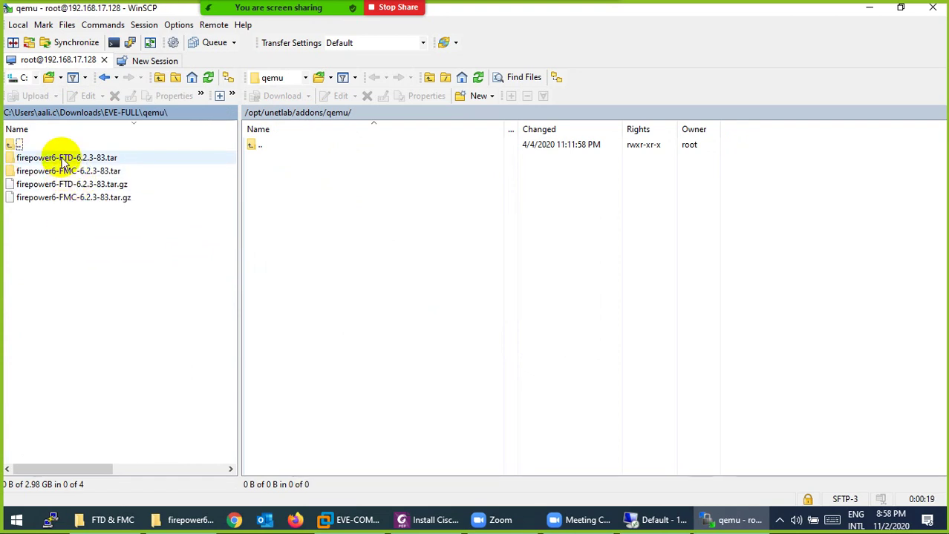
double_click(64, 159)
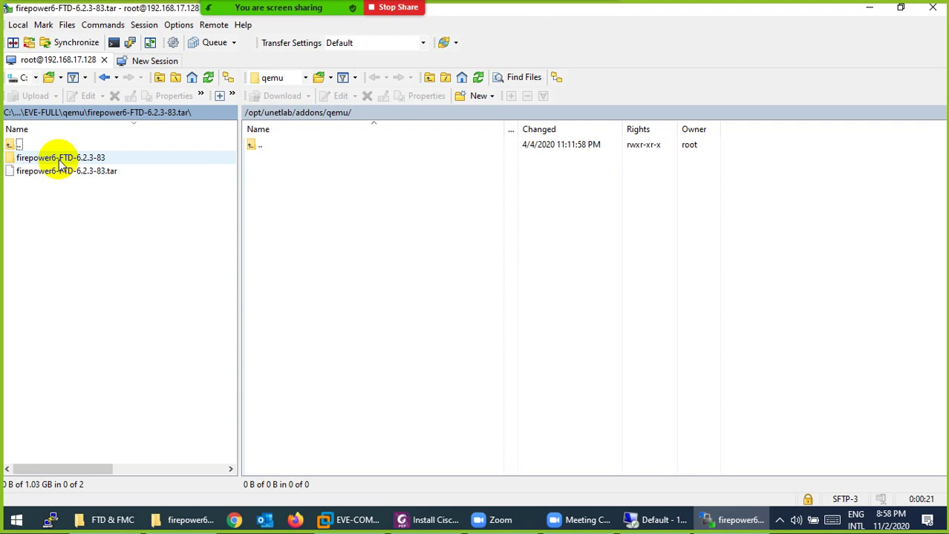
double_click(60, 158)
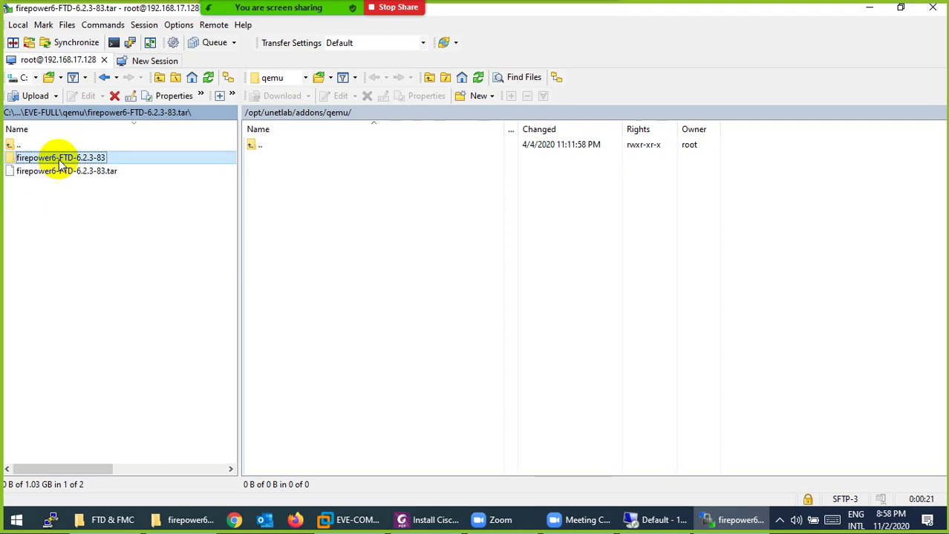
double_click(9, 144)
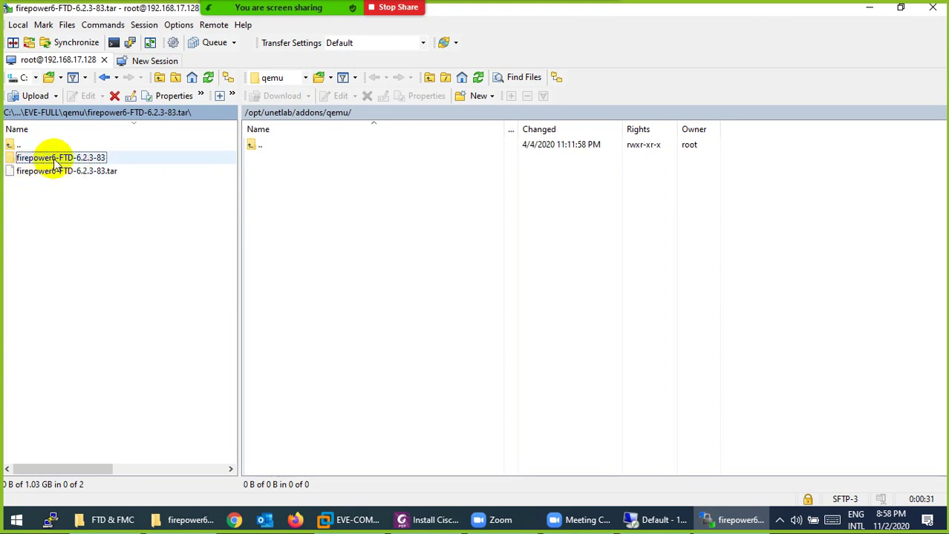
double_click(52, 158)
double_click(11, 145)
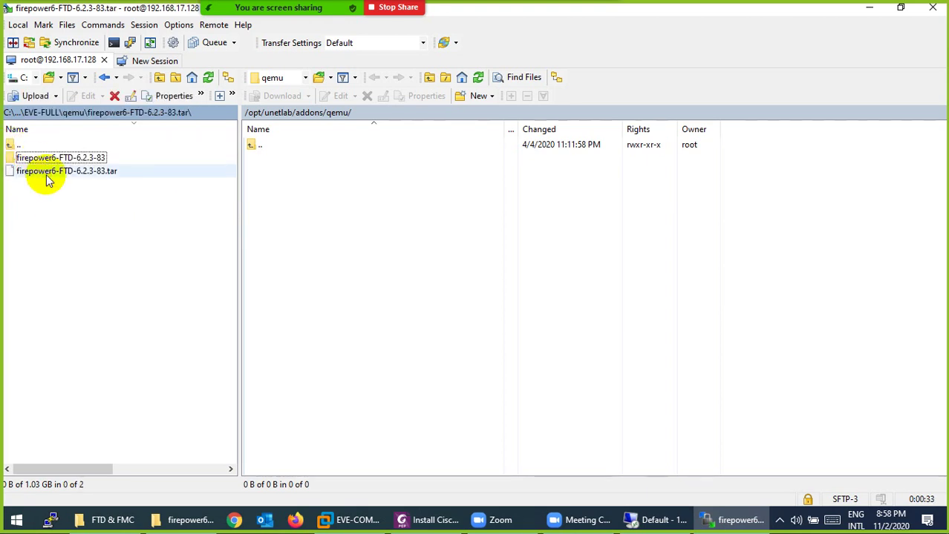
Step: Upload the firepower6-FTD-6.2.3-83 folder to /opt/unetlab/addons/qemu and return to the guide
left_click_drag(47, 156, 330, 230)
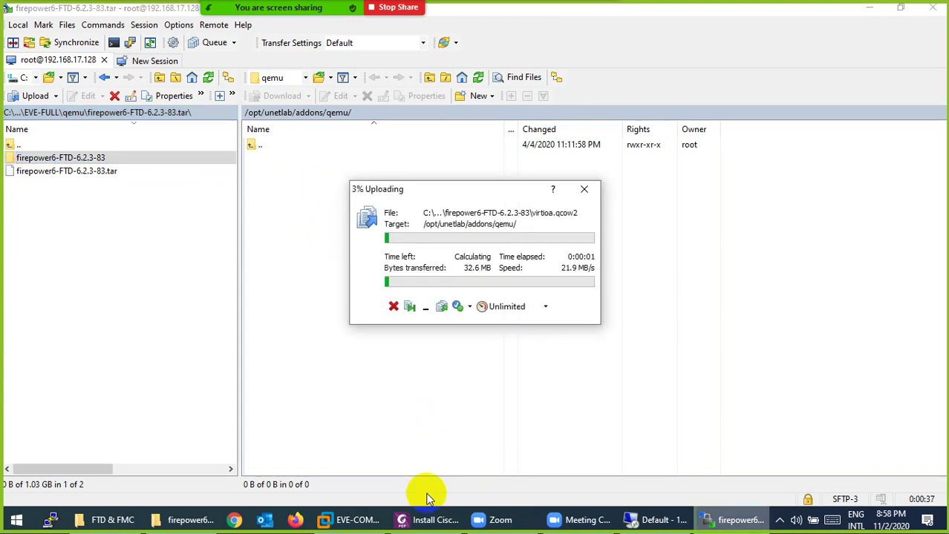
left_click(418, 519)
scroll(448, 277, "up", 3)
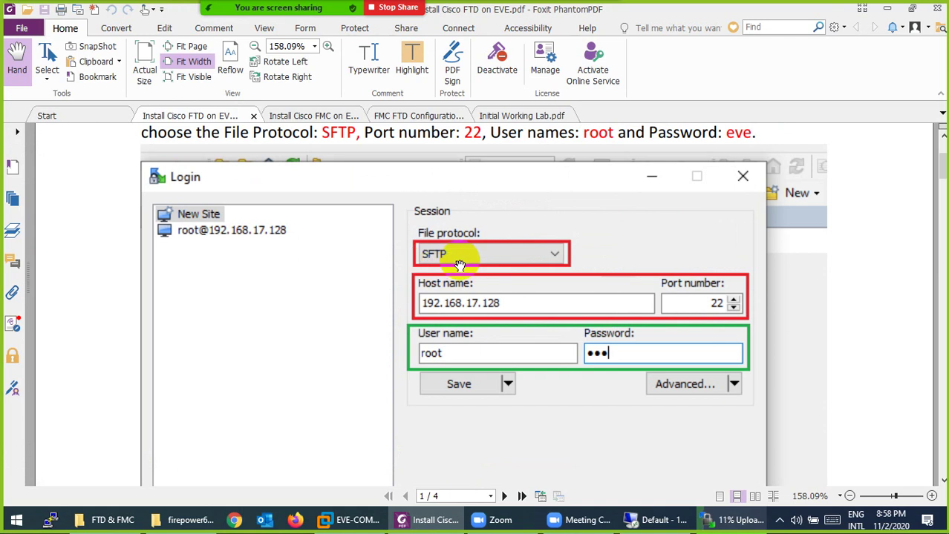
Step: Highlight the firepower6-FTD-6.2.3-83 folder and virtioa.qcow2 file names in the guide
scroll(461, 268, "down", 4)
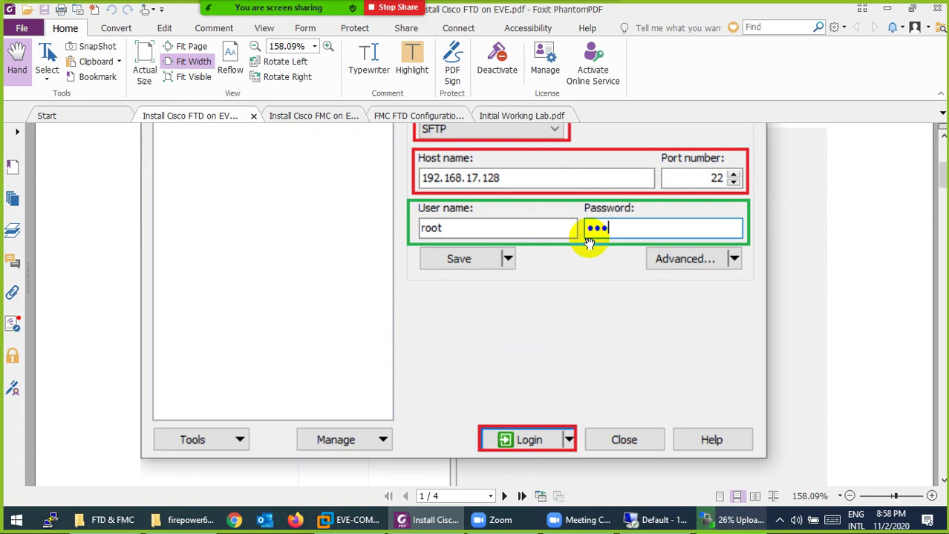
scroll(483, 263, "down", 15)
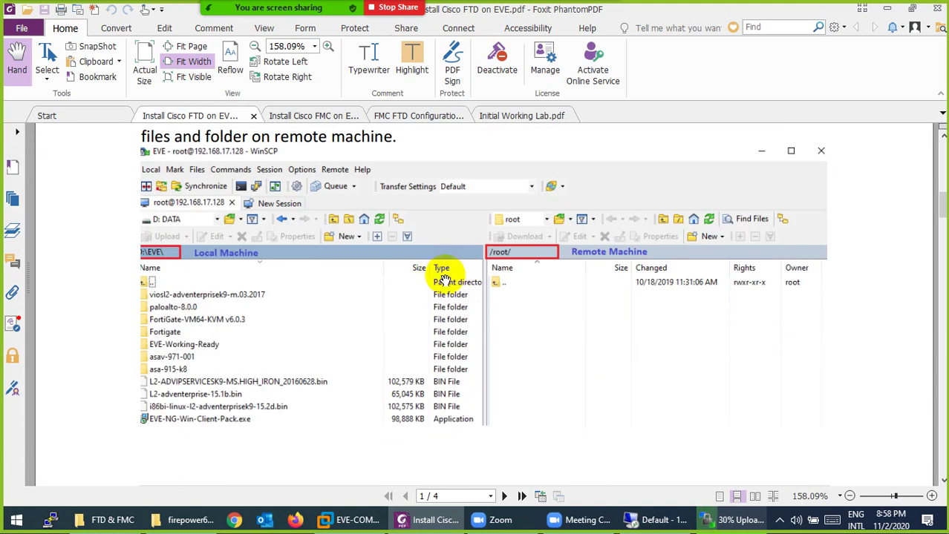
scroll(409, 272, "up", 1)
scroll(483, 297, "down", 4)
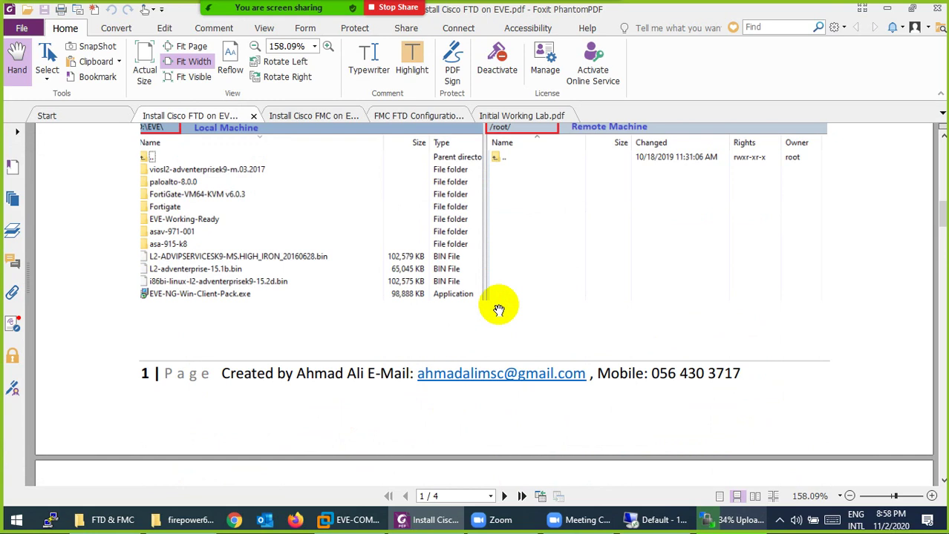
scroll(500, 308, "up", 2)
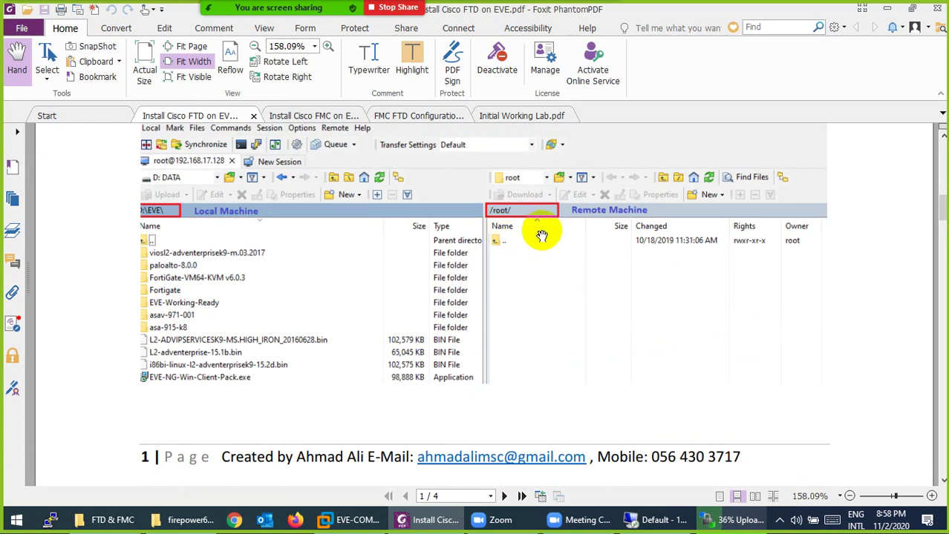
scroll(564, 235, "down", 13)
scroll(357, 227, "up", 2)
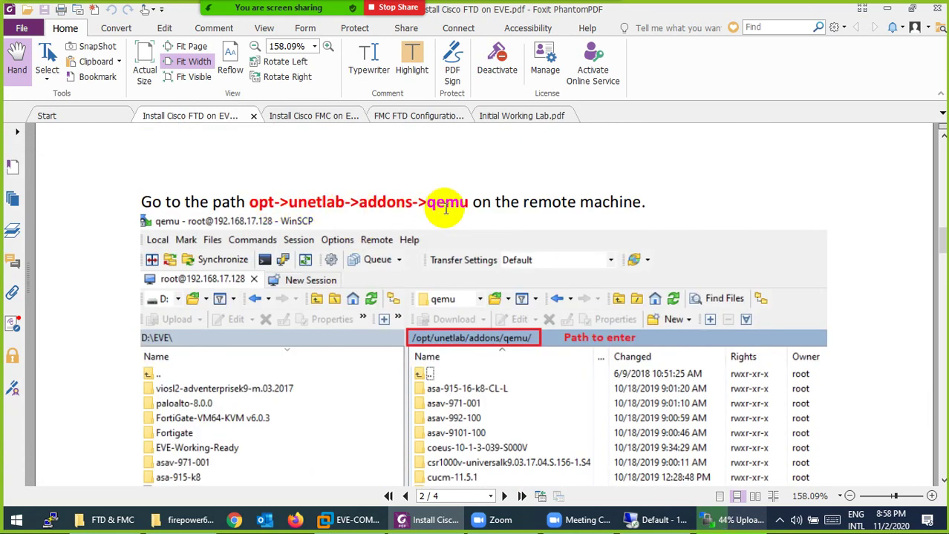
scroll(450, 219, "down", 6)
scroll(412, 236, "up", 2)
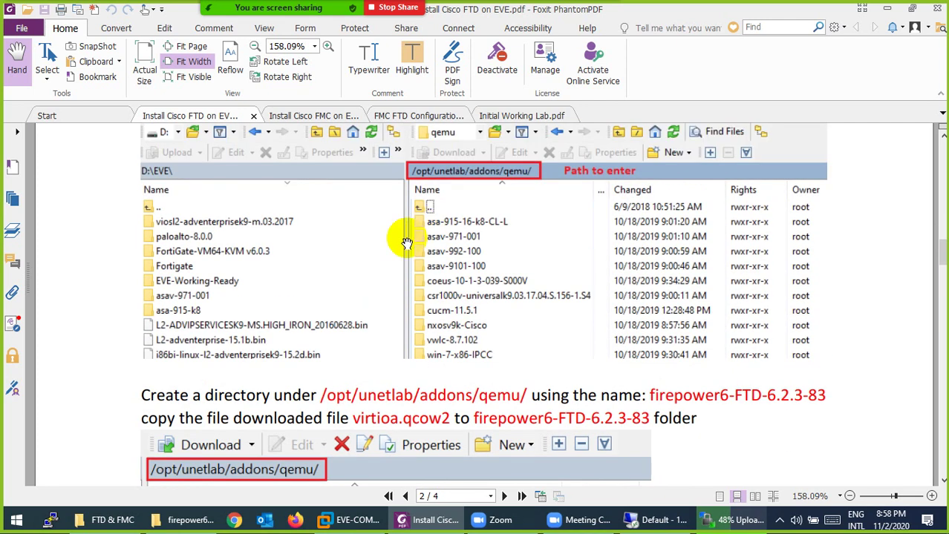
scroll(408, 245, "down", 2)
scroll(419, 268, "down", 3)
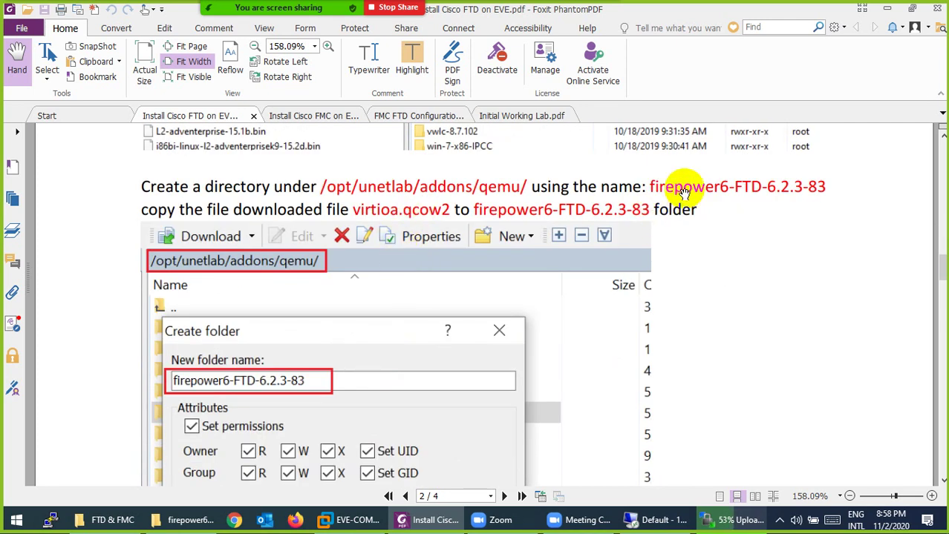
left_click_drag(651, 180, 825, 187)
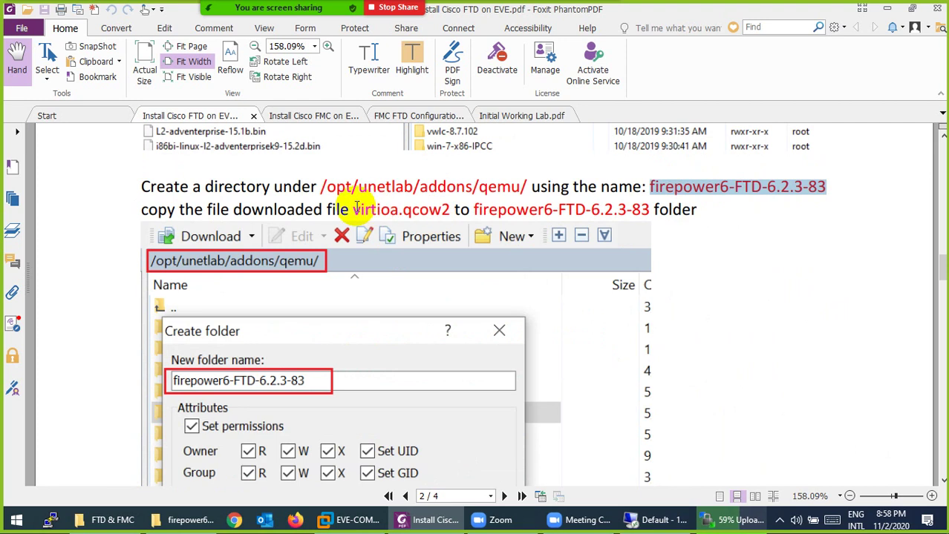
left_click_drag(353, 209, 453, 212)
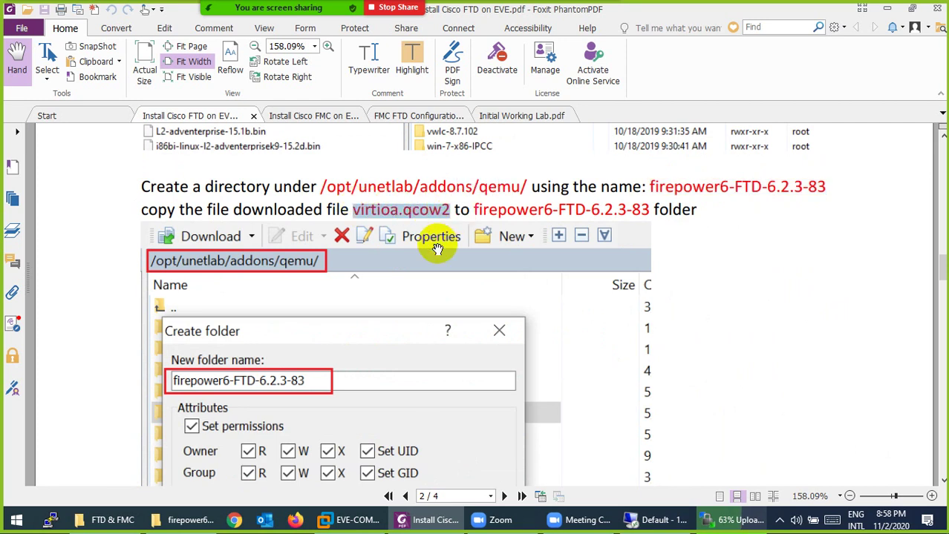
Step: Copy the fixpermissions command from the guide and switch to the EVE-COMM-VM console
scroll(420, 266, "down", 3)
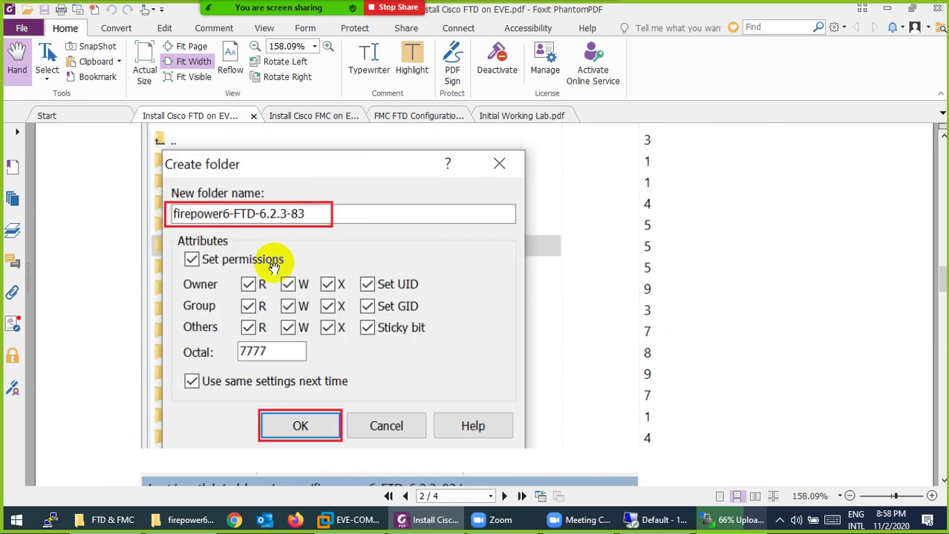
scroll(274, 267, "down", 6)
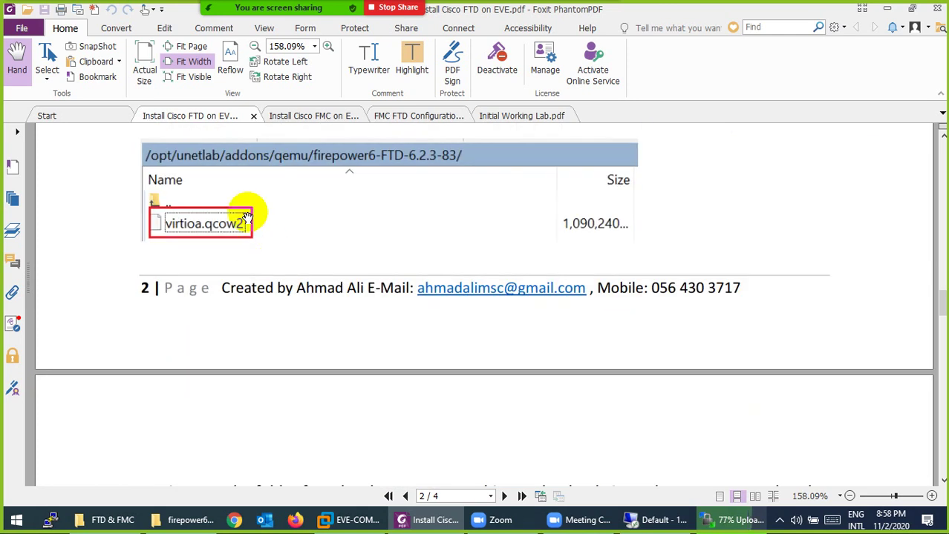
scroll(227, 231, "down", 6)
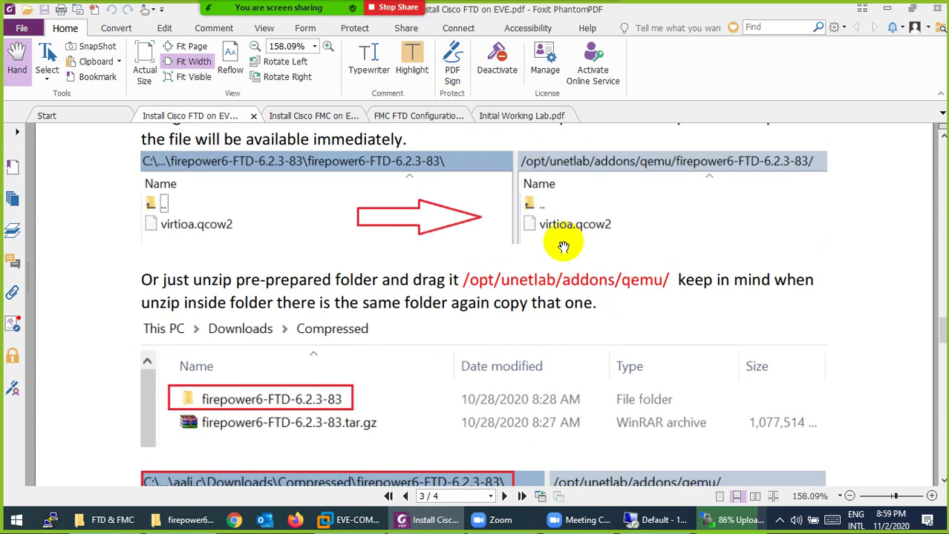
scroll(535, 253, "down", 3)
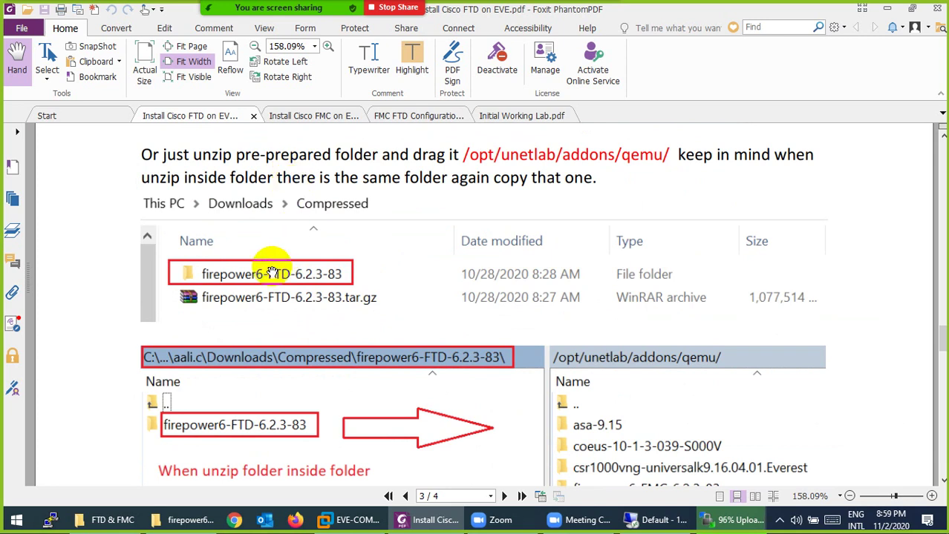
scroll(341, 276, "down", 1)
scroll(419, 284, "down", 7)
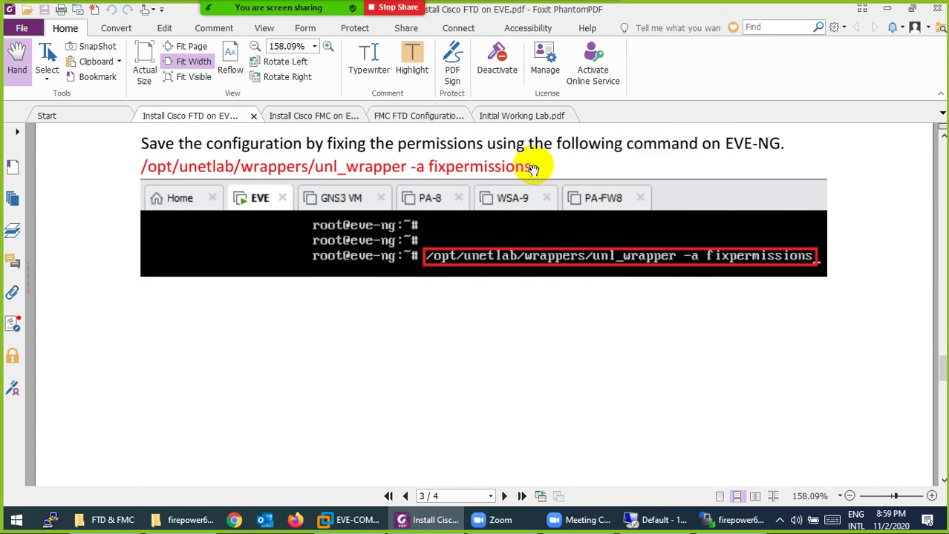
left_click_drag(533, 165, 143, 168)
right_click(158, 170)
left_click(189, 175)
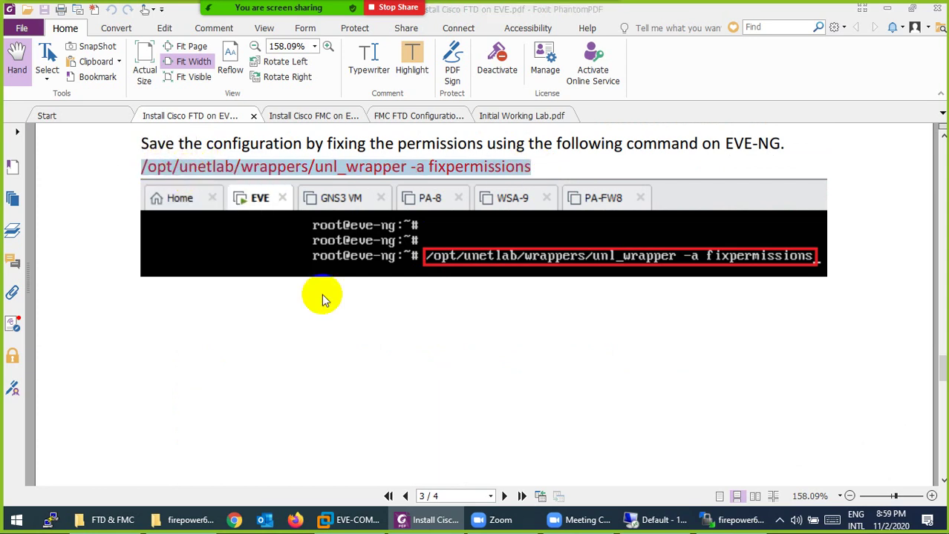
left_click(365, 522)
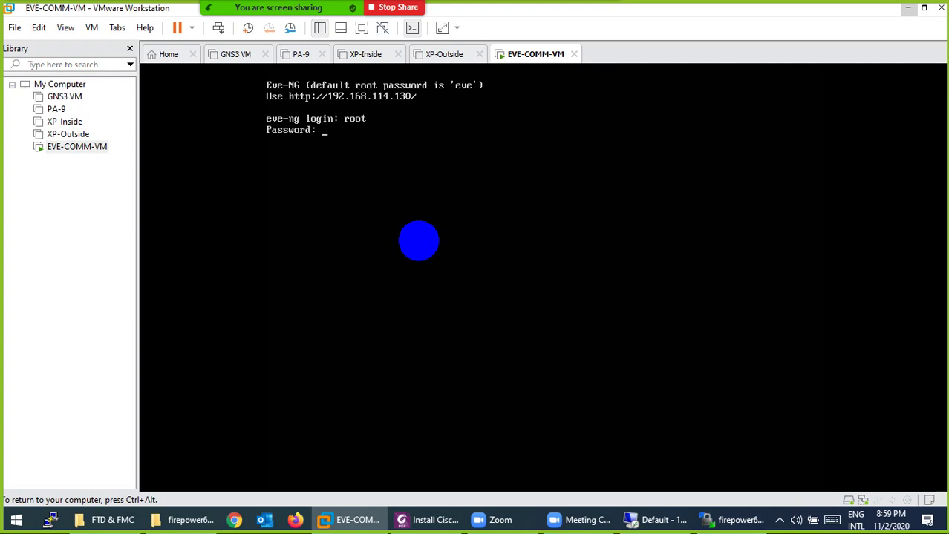
Step: Log in as root, paste and run the unl_wrapper fixpermissions command, then release the VM
key("Return")
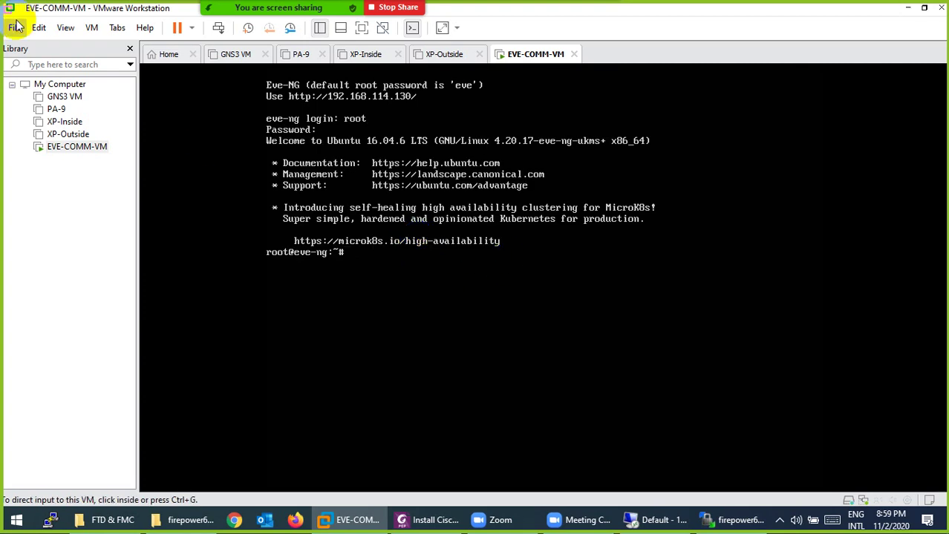
left_click(38, 27)
left_click(33, 77)
left_click(288, 288)
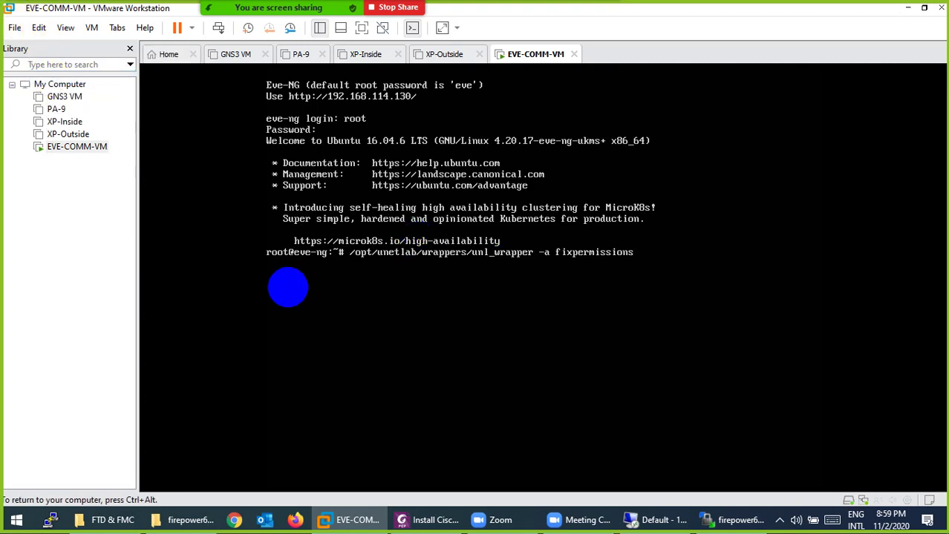
key("Return")
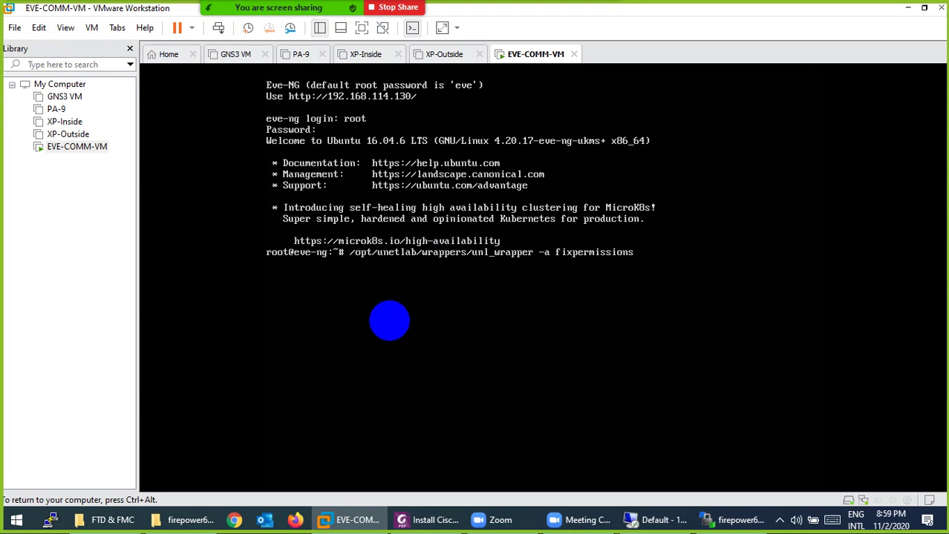
key("ctrl+alt")
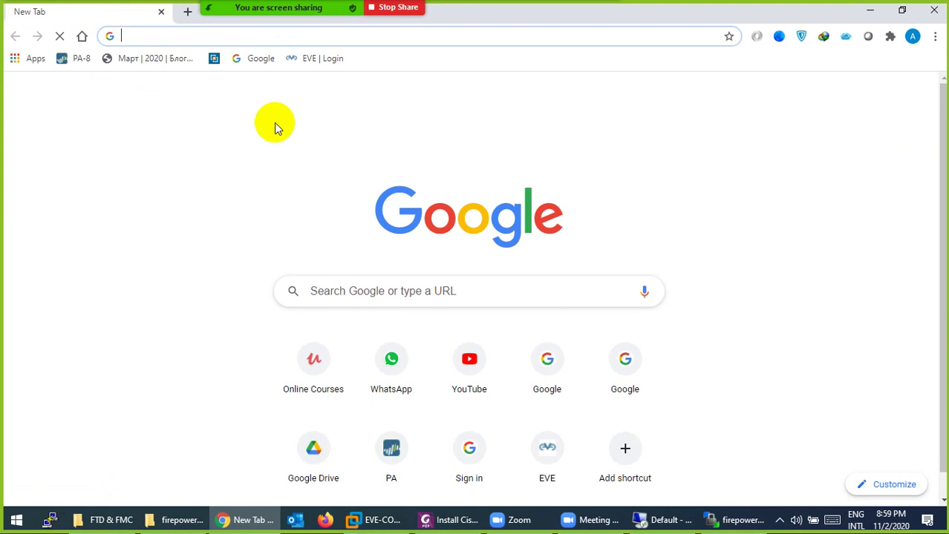
Step: Load the EVE-NG login page at 192.168.114.130 in the browser
type("192.168.114.240")
key("BackSpace")
key("BackSpace")
key("BackSpace")
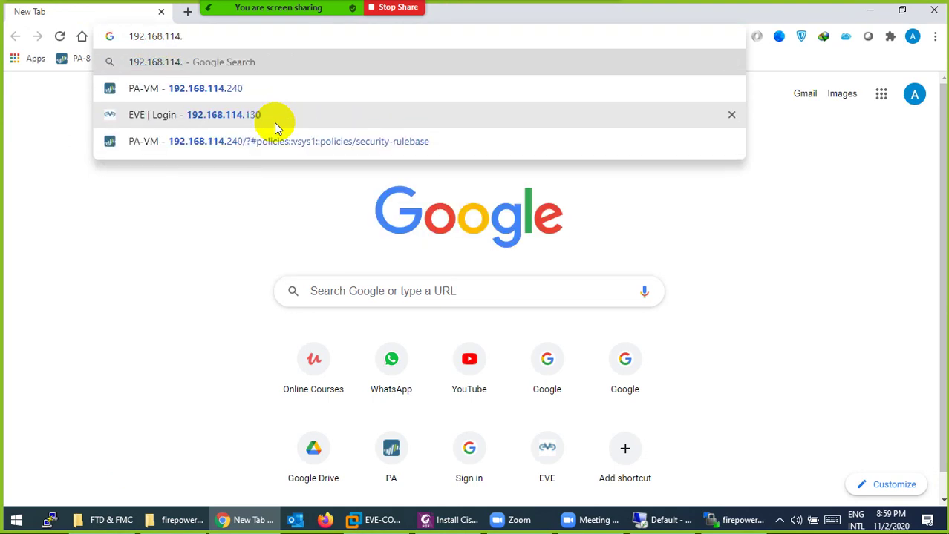
type("130")
key("Return")
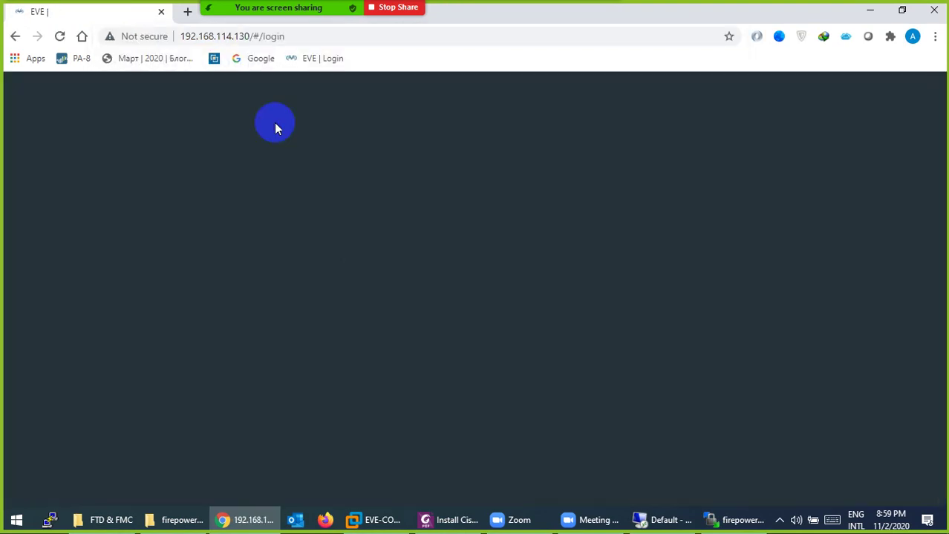
Step: Sign in to EVE-NG as admin with the account password
left_click(383, 316)
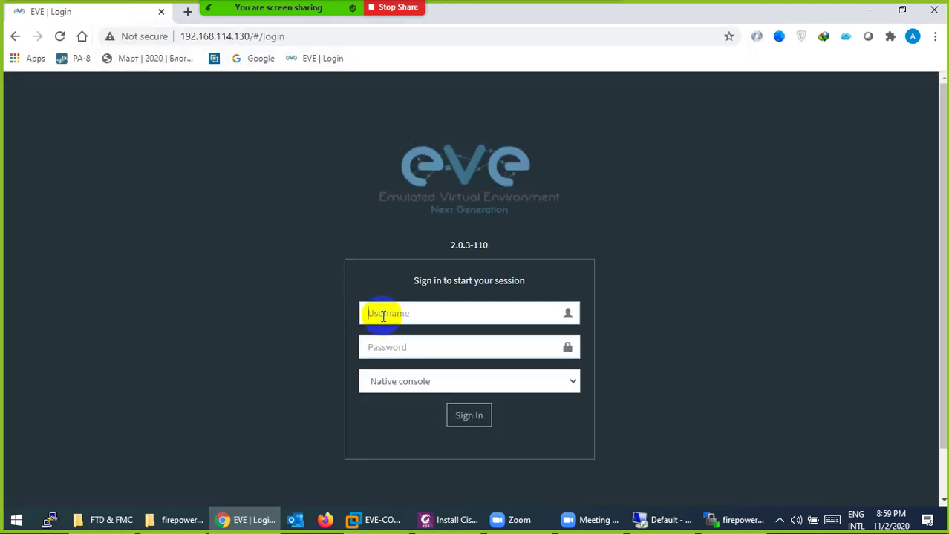
type("admin")
key("Tab")
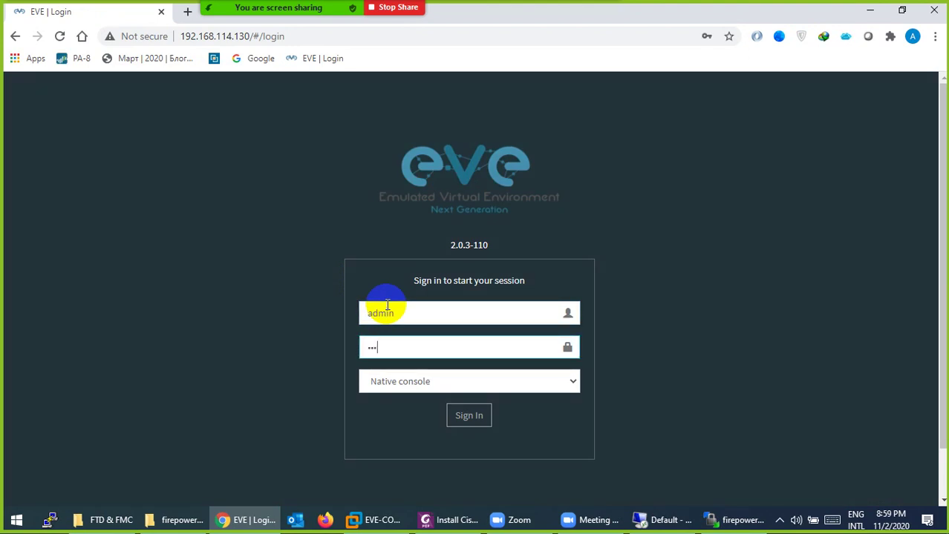
type("eve")
key("Return")
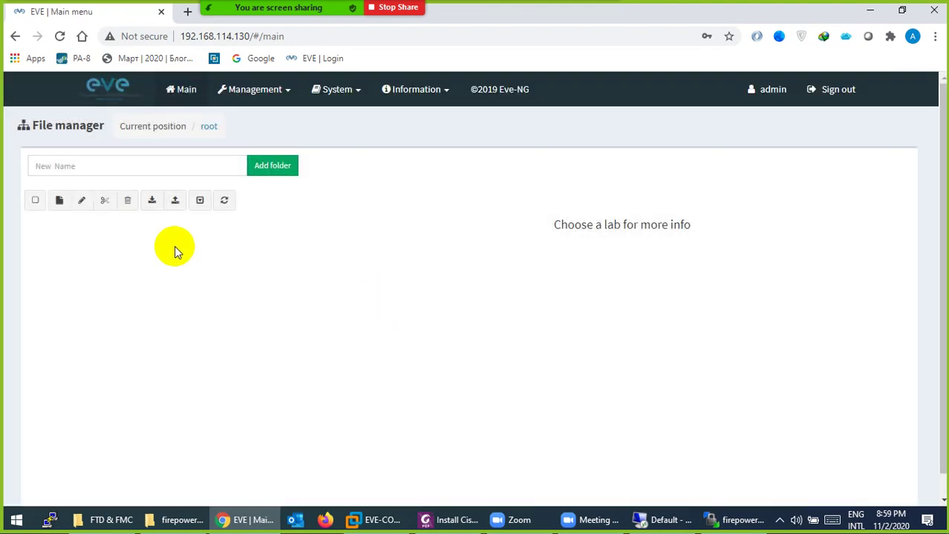
Step: Create and save a new lab named CCNP-SEC-Control
left_click(59, 200)
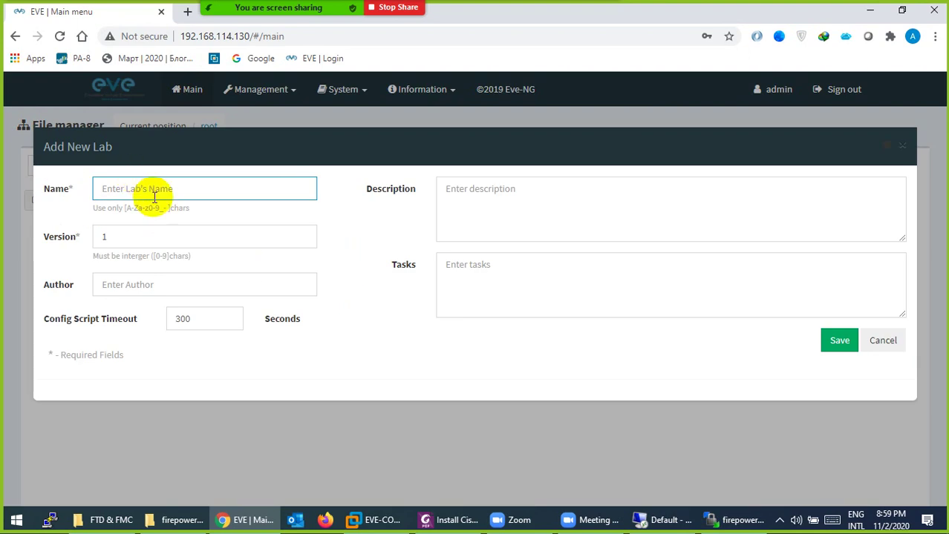
type("CCNP-SEC-Control")
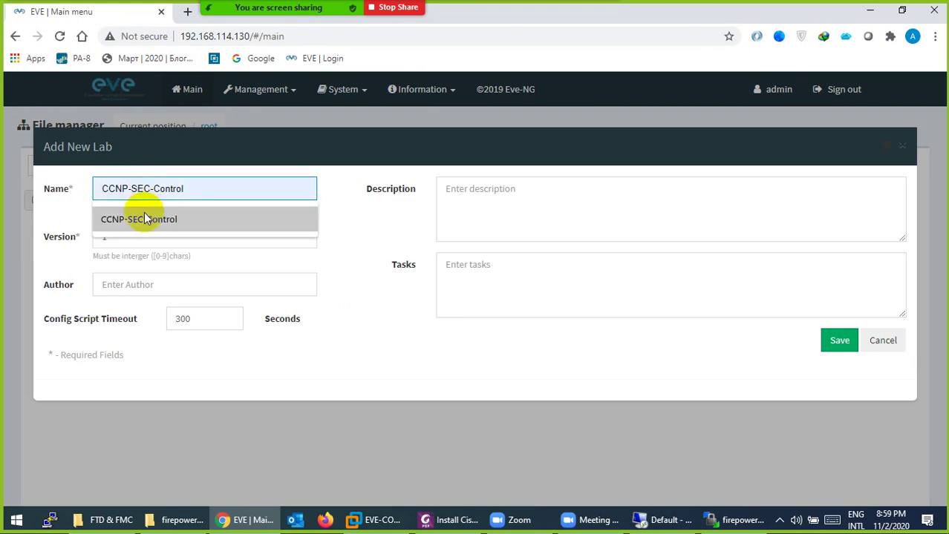
left_click(143, 217)
left_click(842, 346)
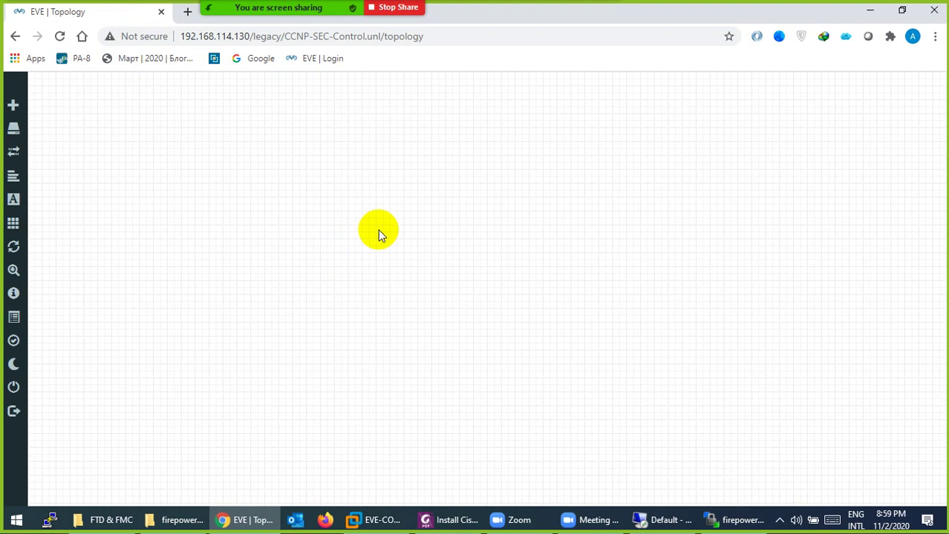
Step: Add a new node using the Cisco FirePower 6 template and show its image choices
right_click(445, 176)
left_click(472, 199)
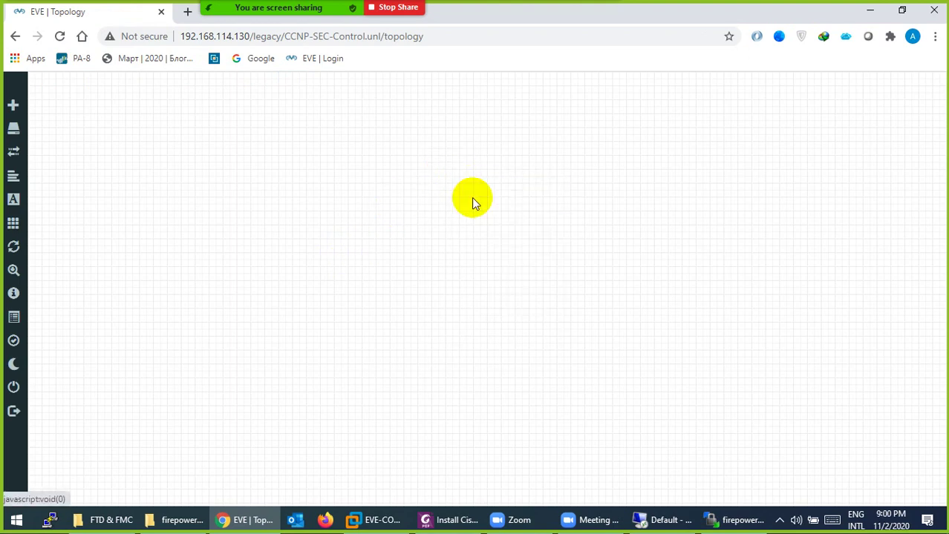
type("fie")
key("BackSpace")
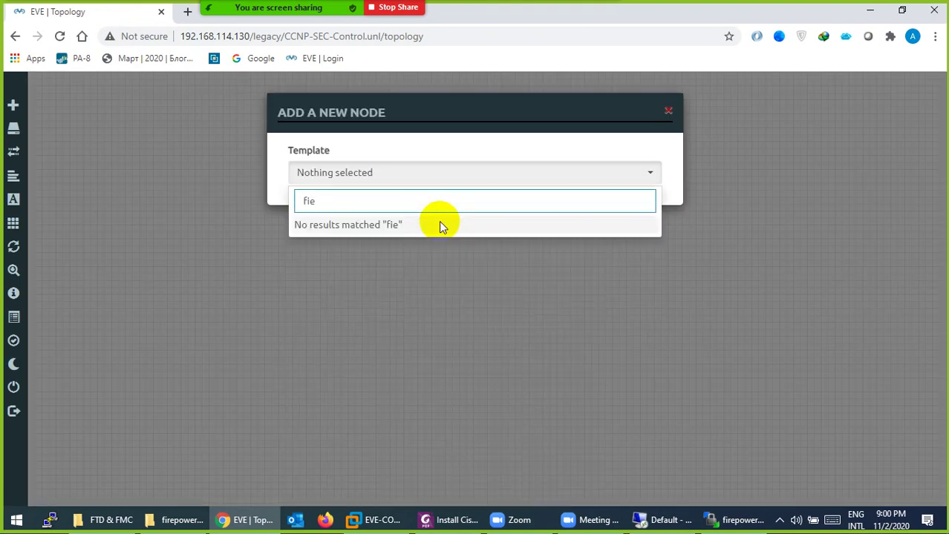
left_click(369, 272)
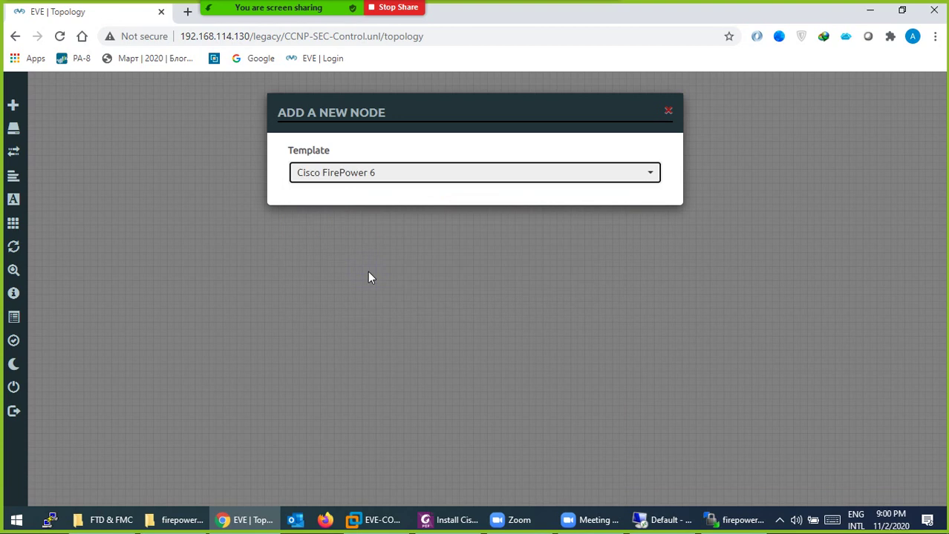
left_click(507, 238)
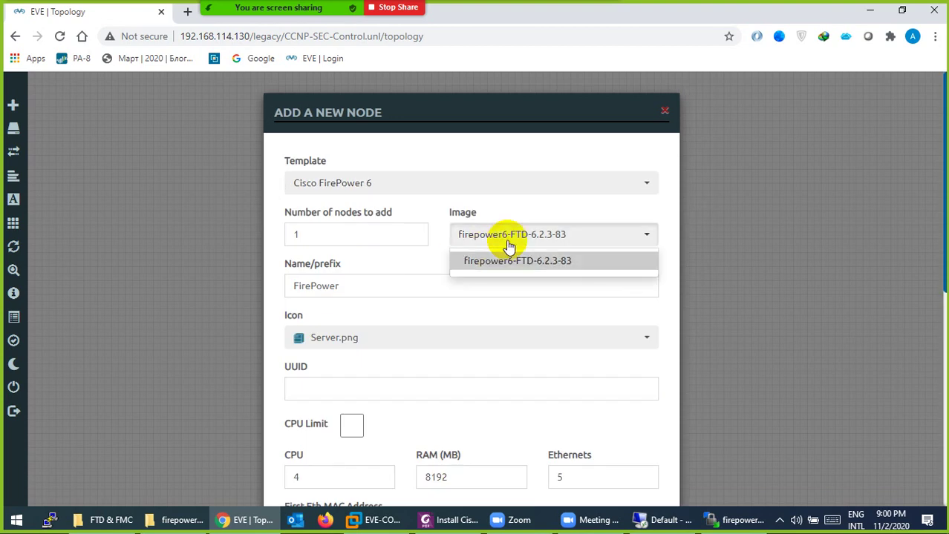